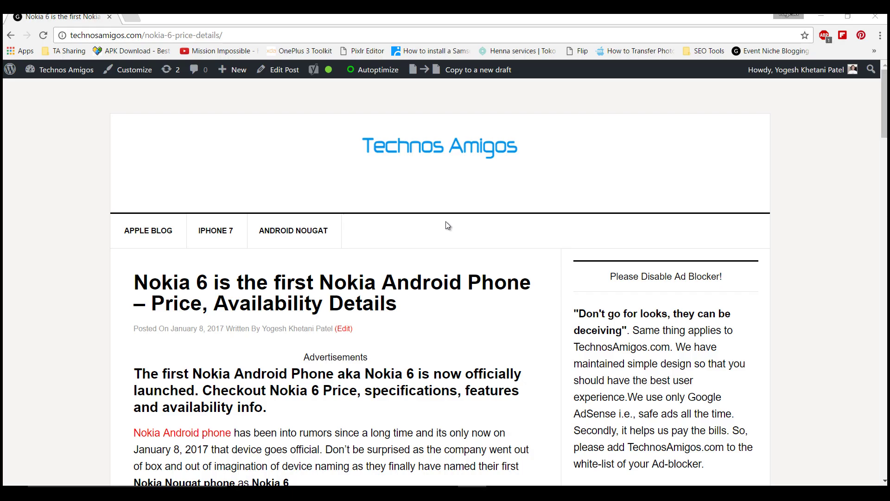
scroll(446, 222, down, 3)
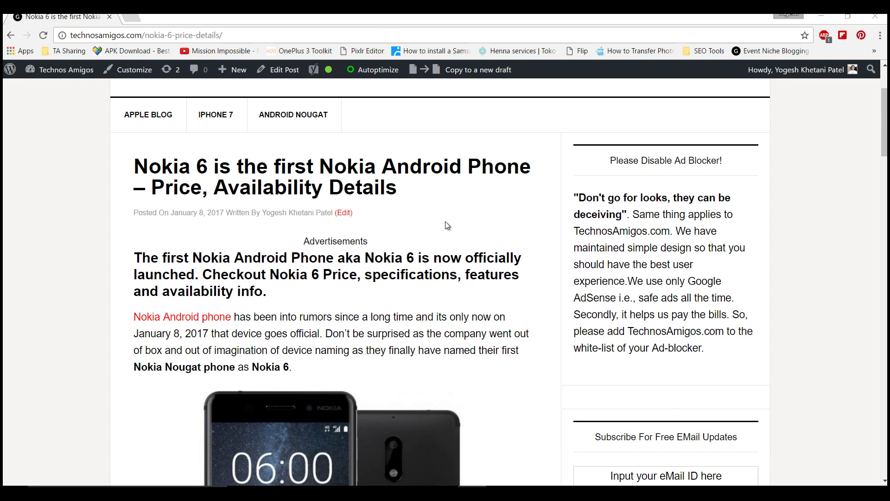
scroll(446, 221, down, 2)
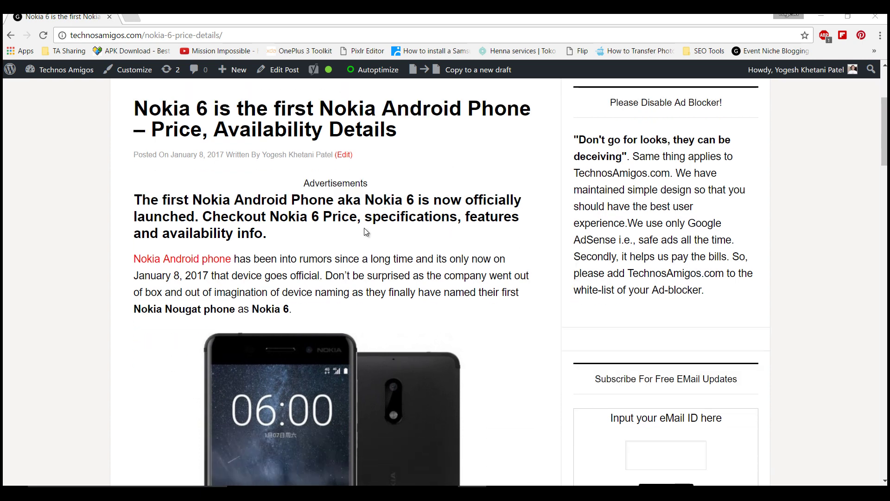
scroll(365, 231, down, 4)
scroll(365, 231, down, 1)
scroll(365, 231, down, 2)
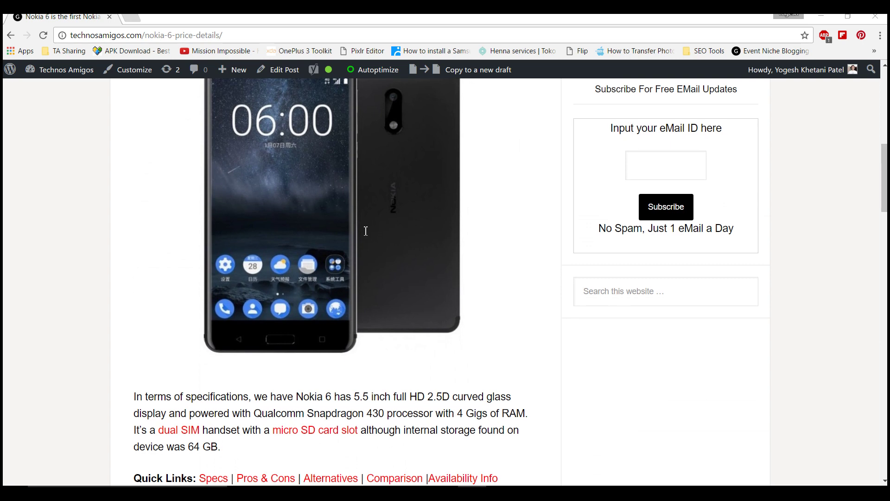
scroll(366, 230, down, 2)
scroll(365, 231, down, 1)
scroll(365, 232, down, 1)
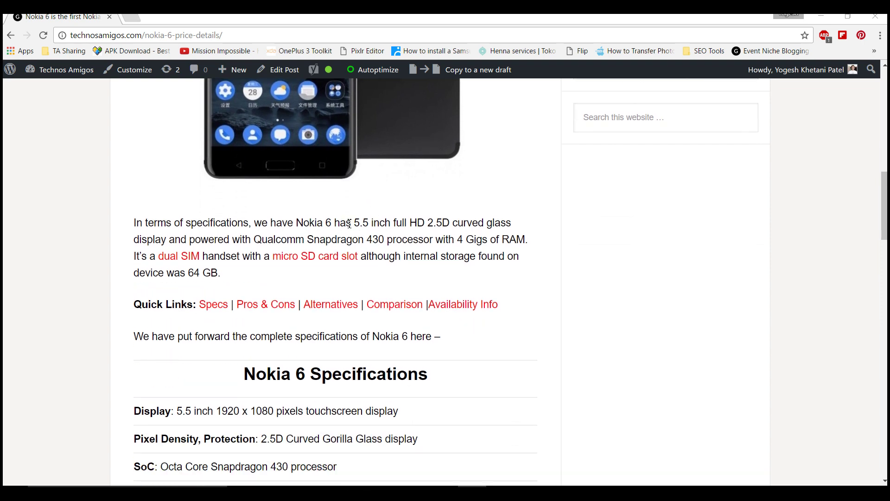
Select the phrase '5.5 inch full HD 2.5D curved glass' in the specifications paragraph
drag(354, 223, 513, 227)
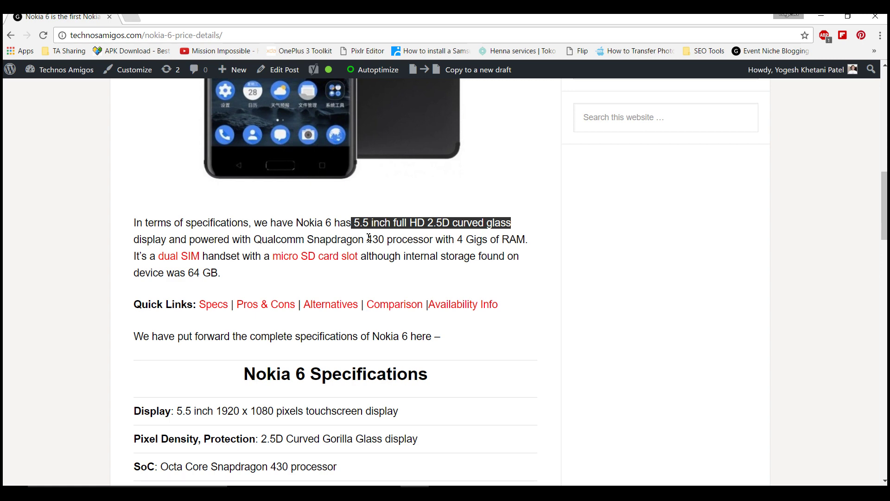
scroll(368, 238, down, 1)
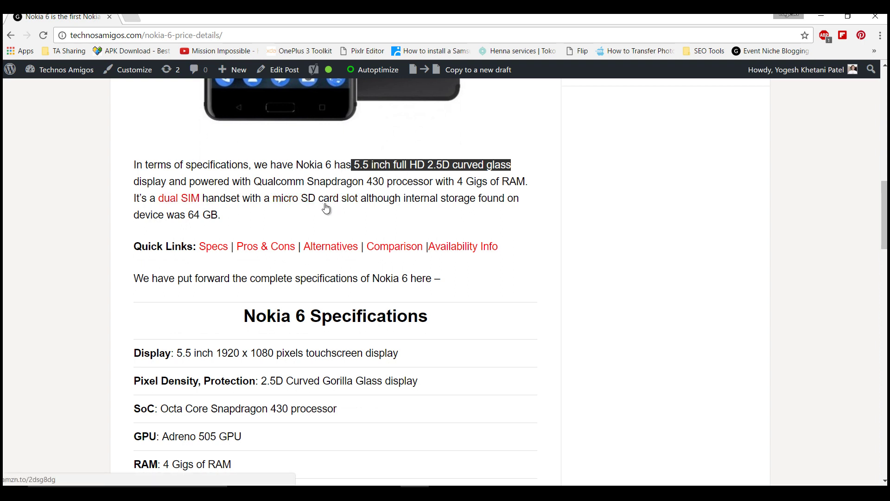
scroll(210, 223, down, 3)
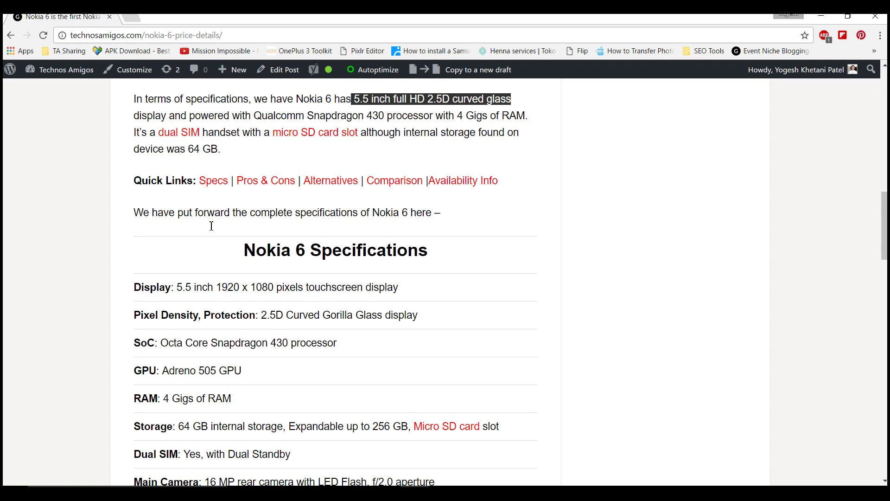
scroll(209, 264, down, 3)
scroll(202, 293, down, 2)
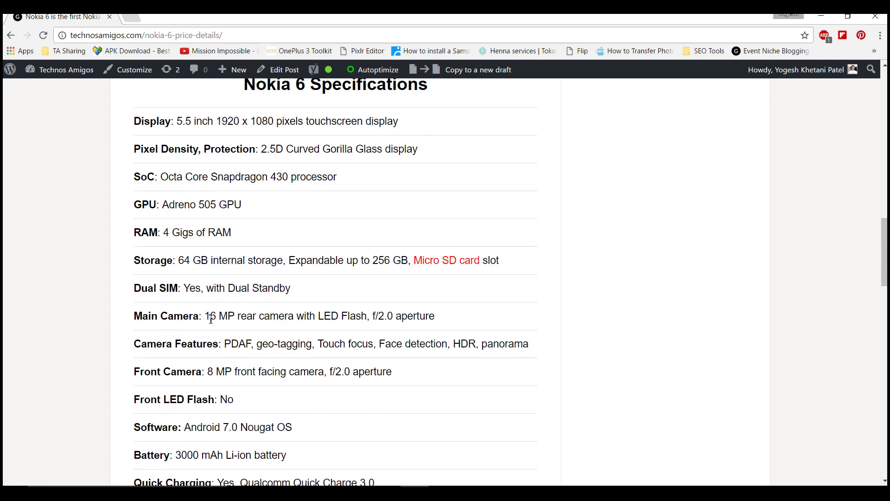
drag(210, 316, 380, 318)
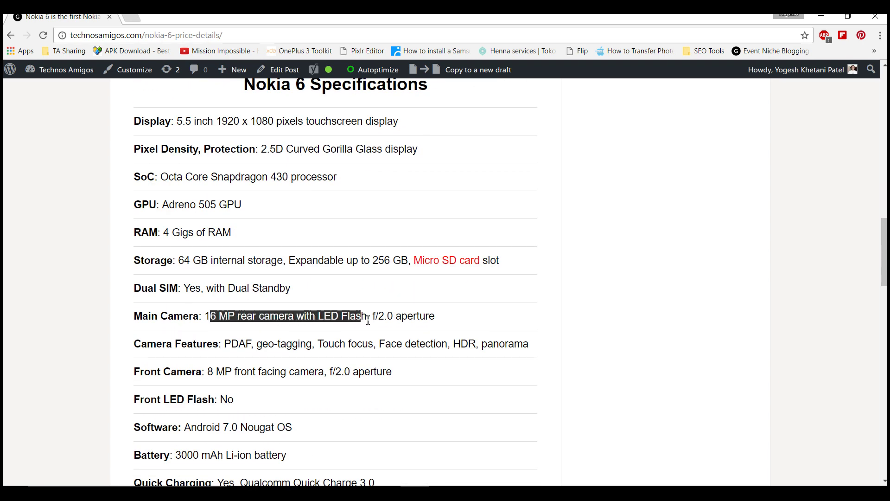
click(395, 317)
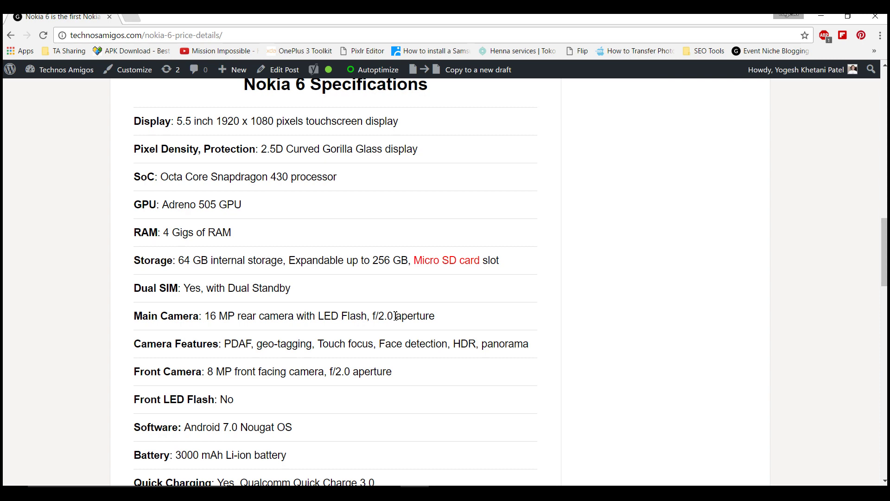
scroll(390, 317, down, 1)
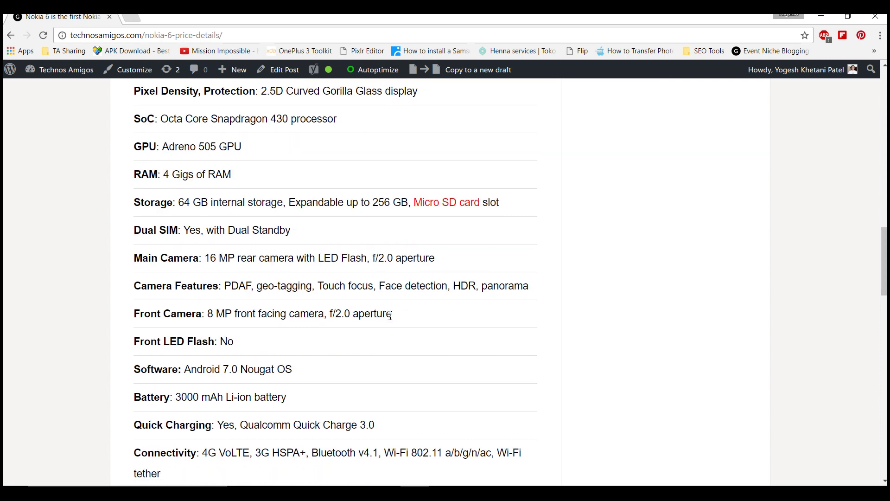
scroll(386, 316, down, 1)
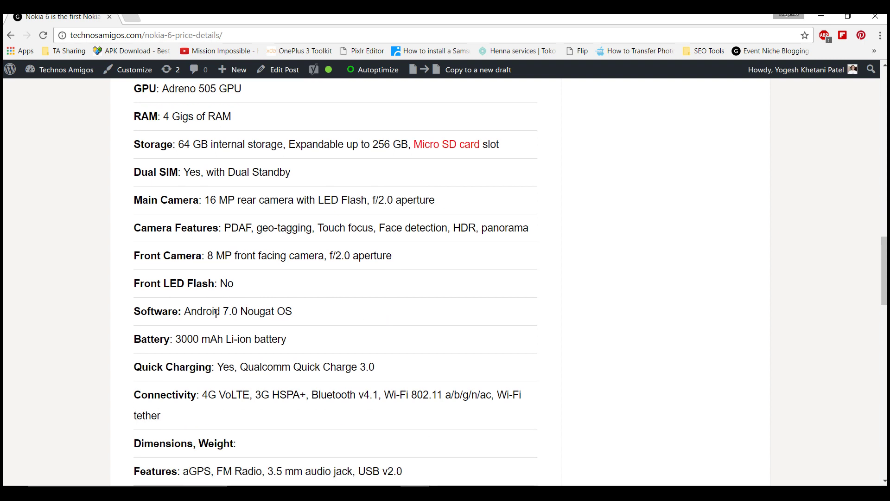
scroll(216, 313, down, 1)
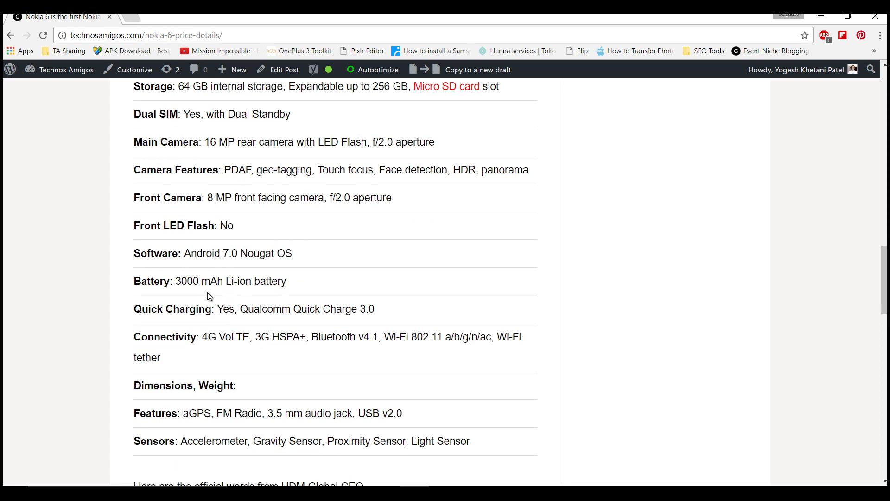
scroll(208, 292, down, 1)
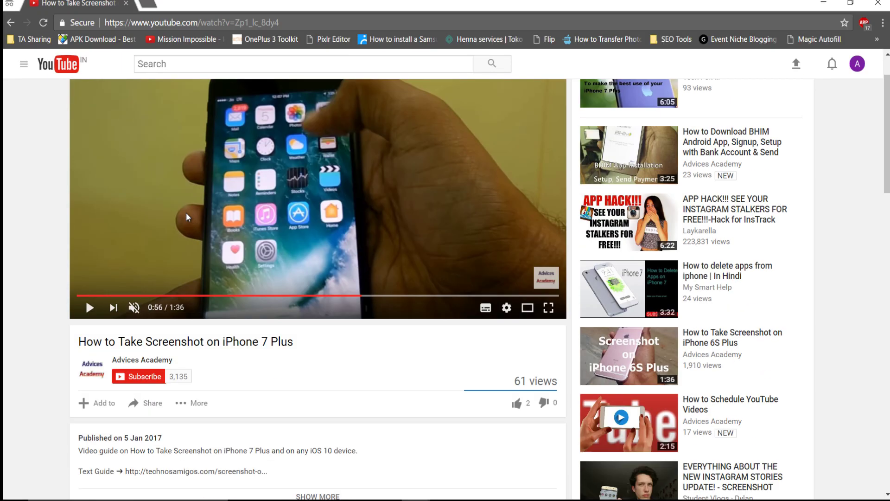
scroll(185, 213, down, 1)
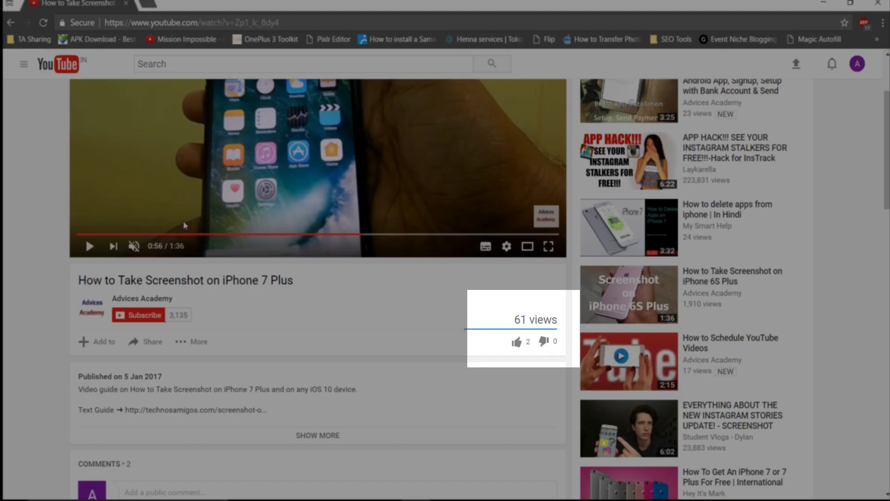
scroll(183, 221, up, 1)
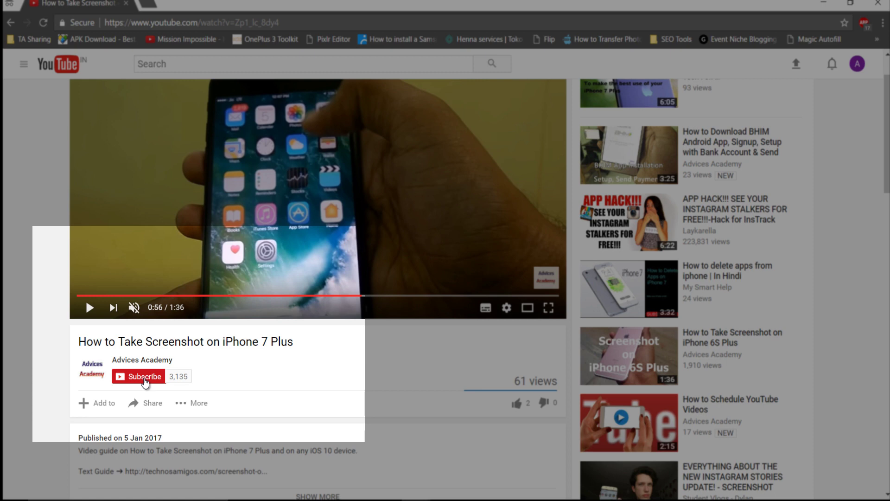
Subscribe to Advices Academy from the iPhone 7 Plus screenshot video page
click(145, 381)
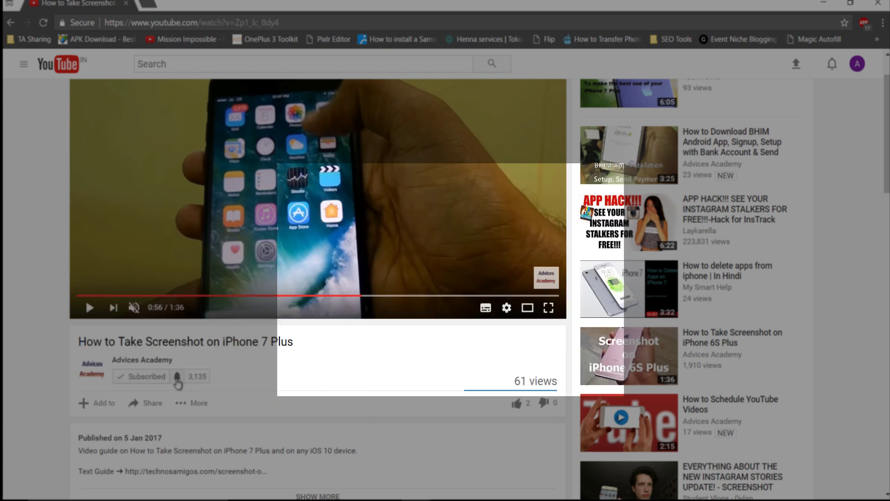
Enable 'Send me all notifications for this channel' for Advices Academy and save
click(177, 379)
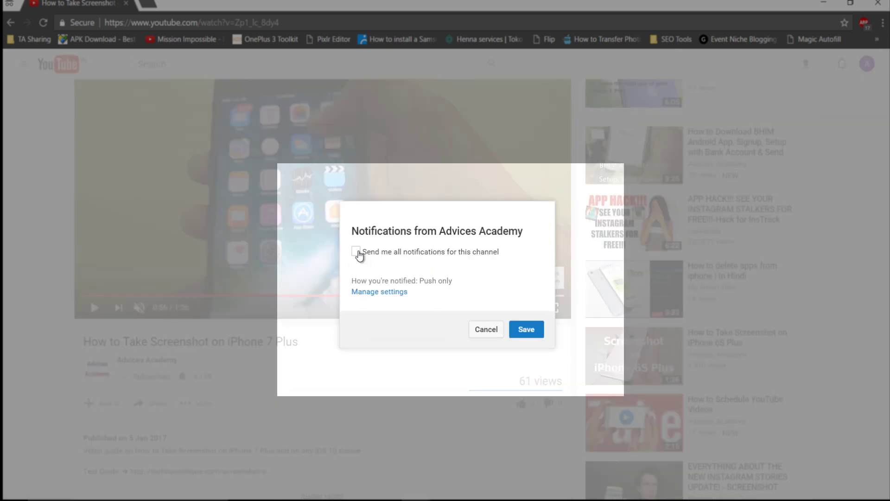
click(356, 253)
click(525, 329)
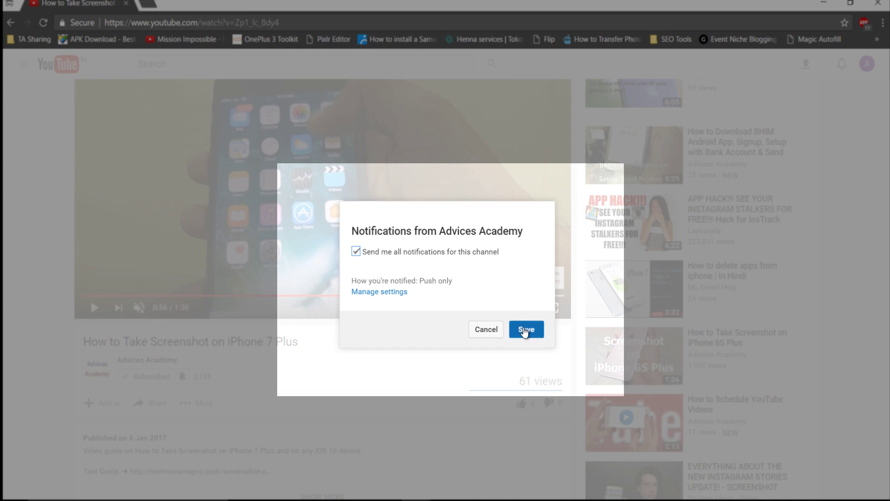